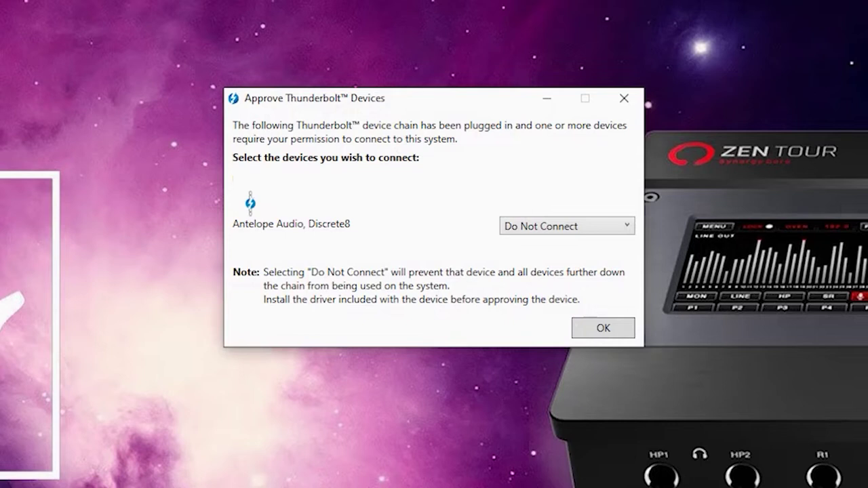
Step: Set the Discrete8 to Always Connect in Approve Thunderbolt Devices
left_click(543, 228)
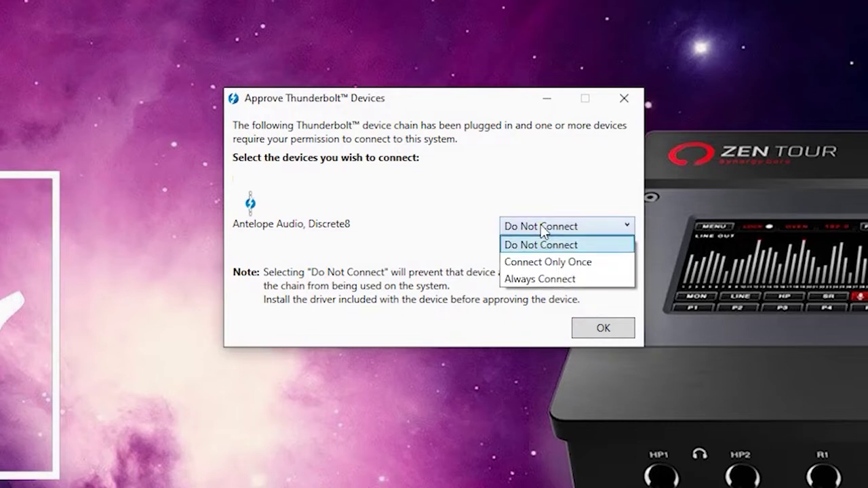
left_click(542, 280)
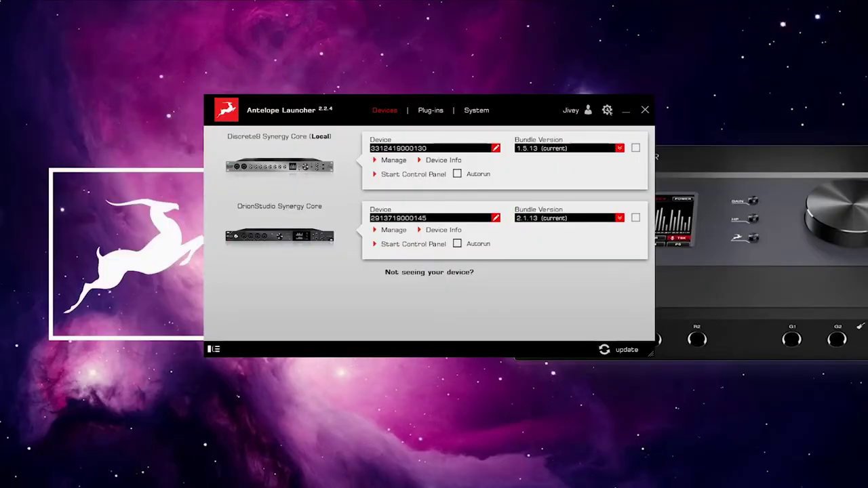
left_click(473, 112)
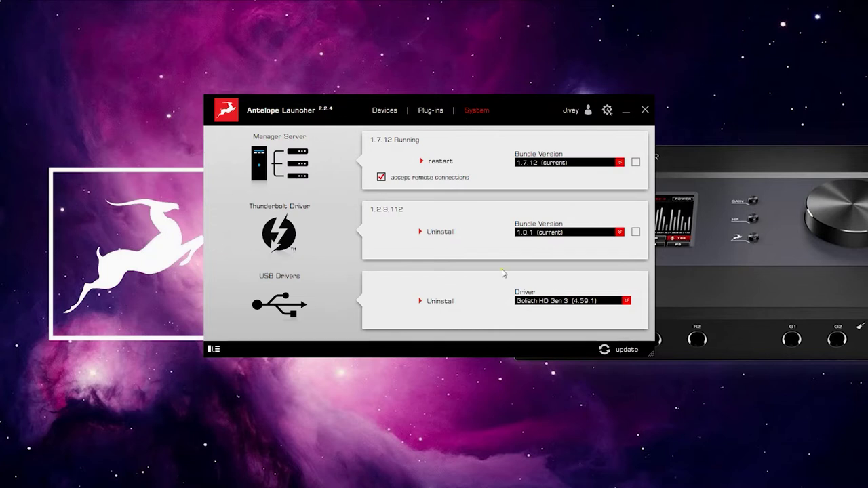
left_click(619, 233)
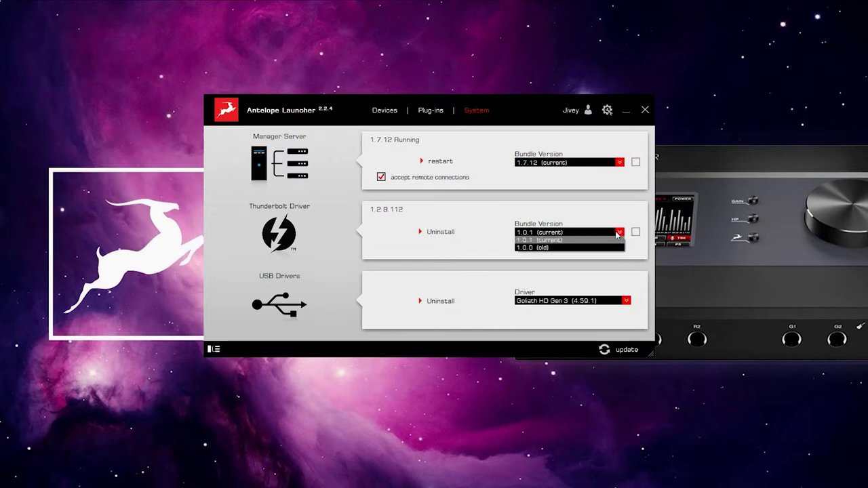
left_click(569, 240)
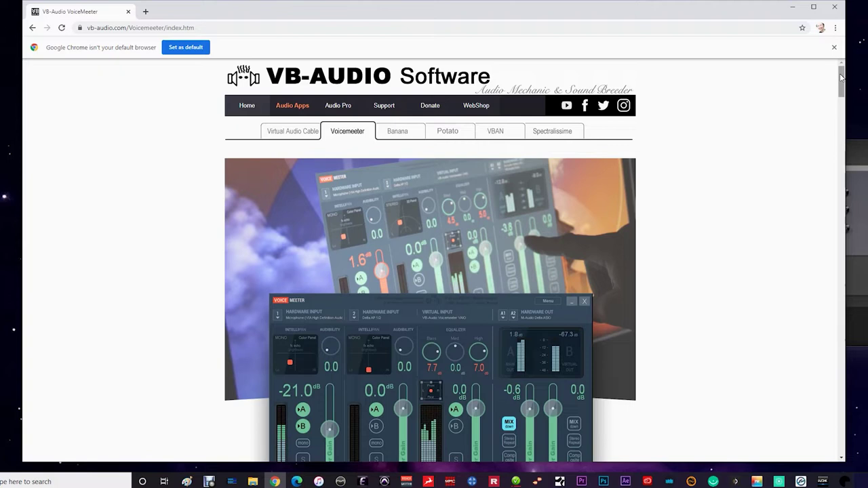
Step: Scroll down to Voicemeeter 1.0.7.3 and download its ZIP package
left_click_drag(840, 77, 838, 111)
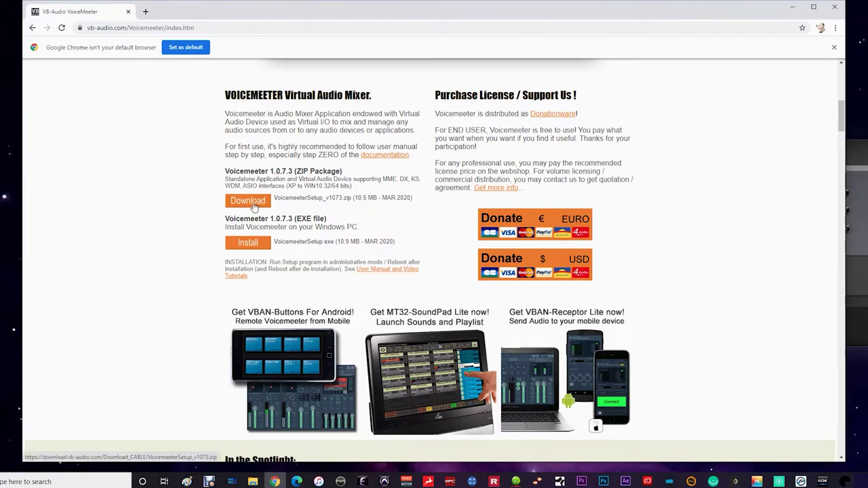
left_click(247, 200)
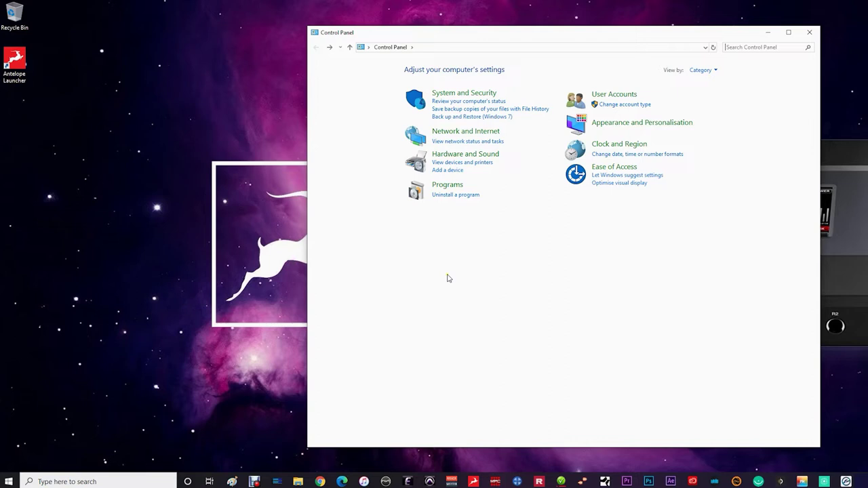
Step: Set VoiceMeeter Input as the default device in Hardware and Sound > Sound, then launch VoiceMeeter
left_click(442, 155)
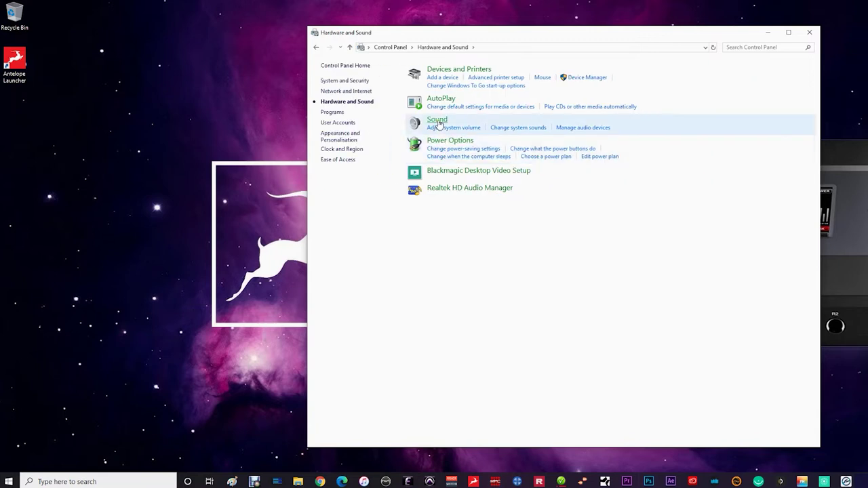
left_click(438, 120)
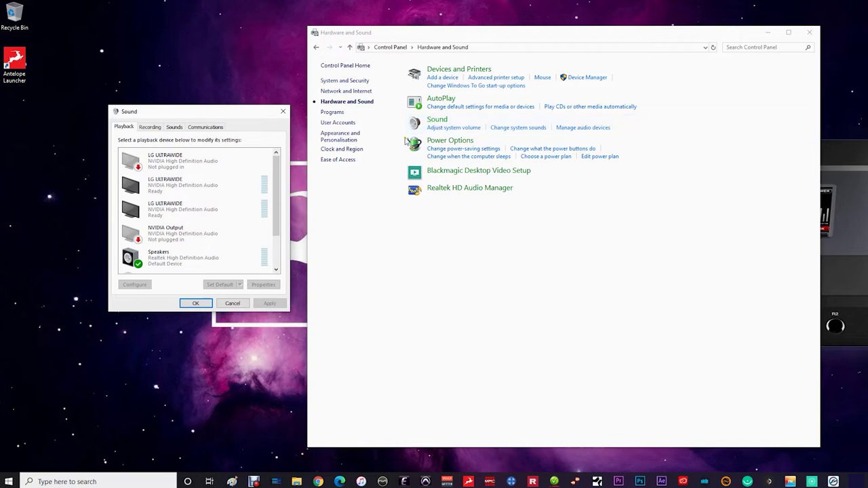
left_click_drag(277, 202, 280, 245)
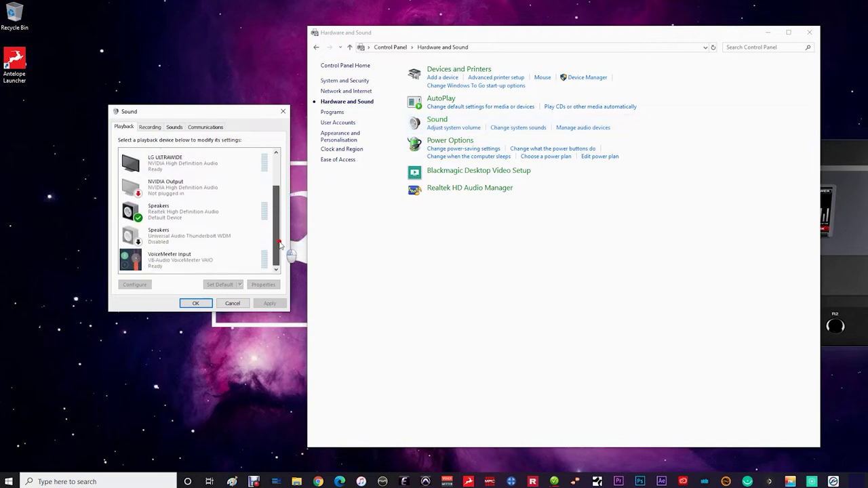
left_click(166, 264)
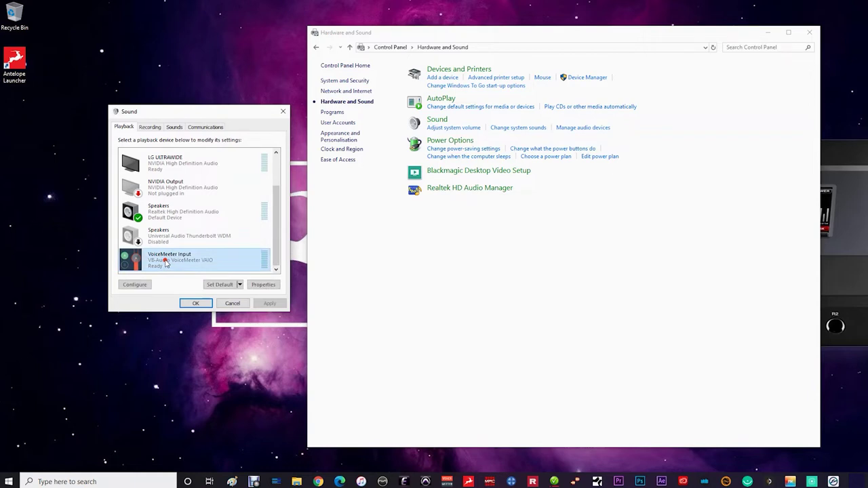
left_click(219, 284)
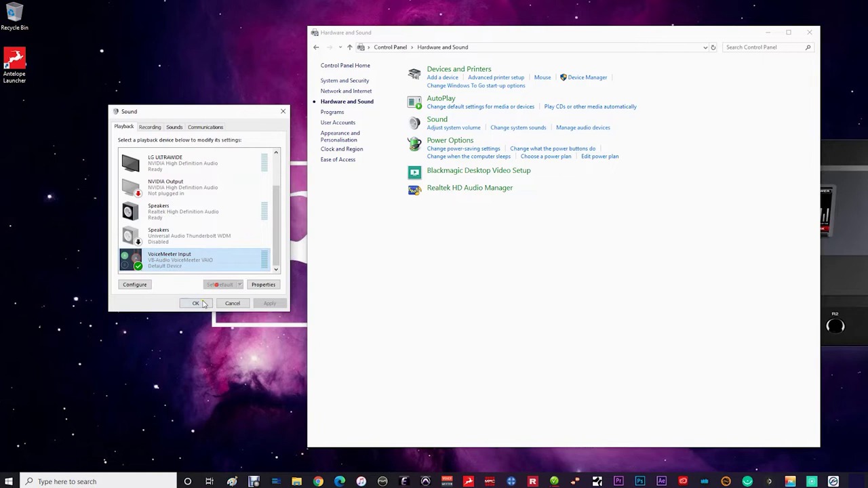
left_click(198, 303)
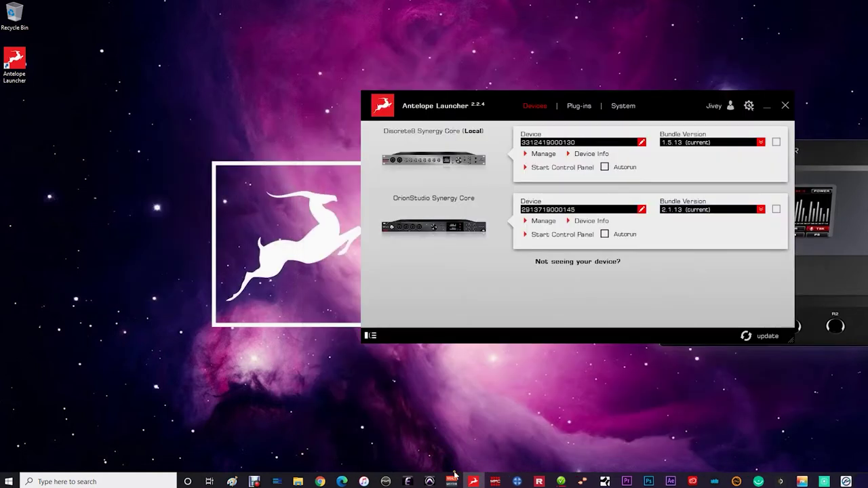
left_click(451, 481)
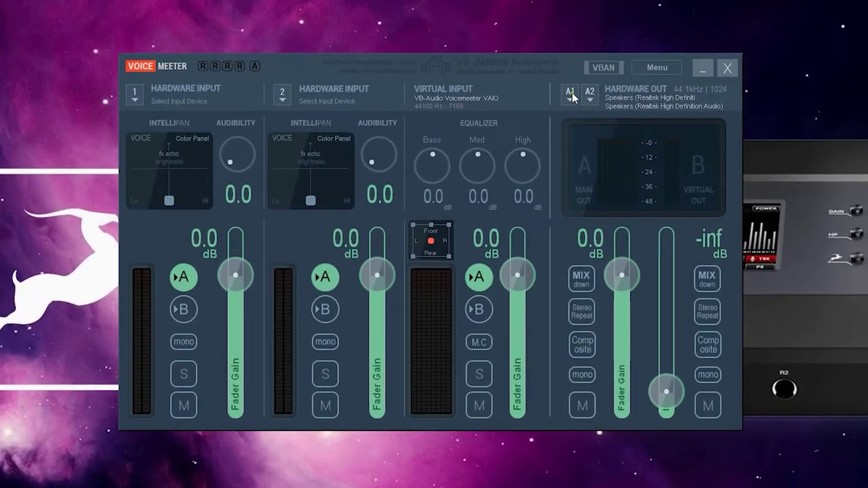
Step: Route A1 to ASIO: Antelope Audio Thunderbolt and clear the Realtek speakers from A2
left_click(571, 92)
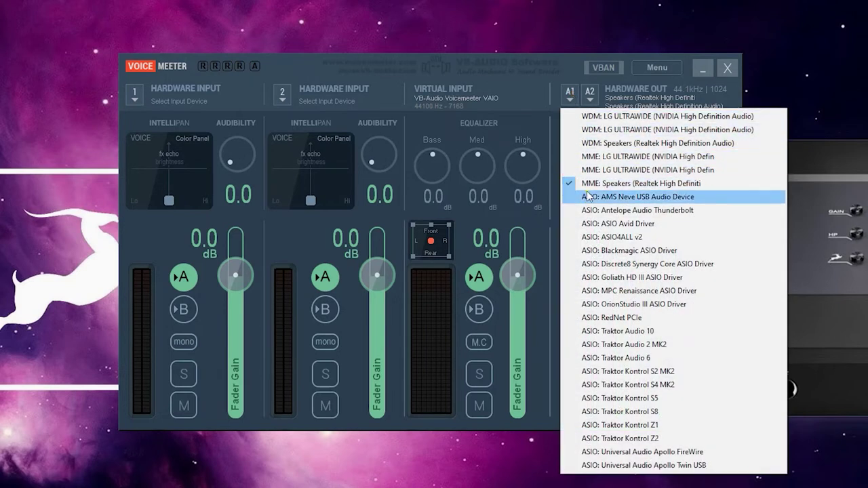
left_click(587, 210)
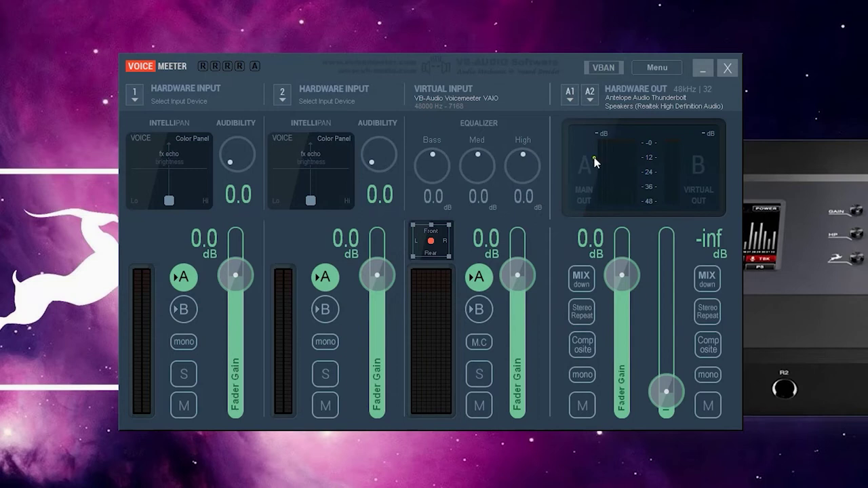
left_click(591, 97)
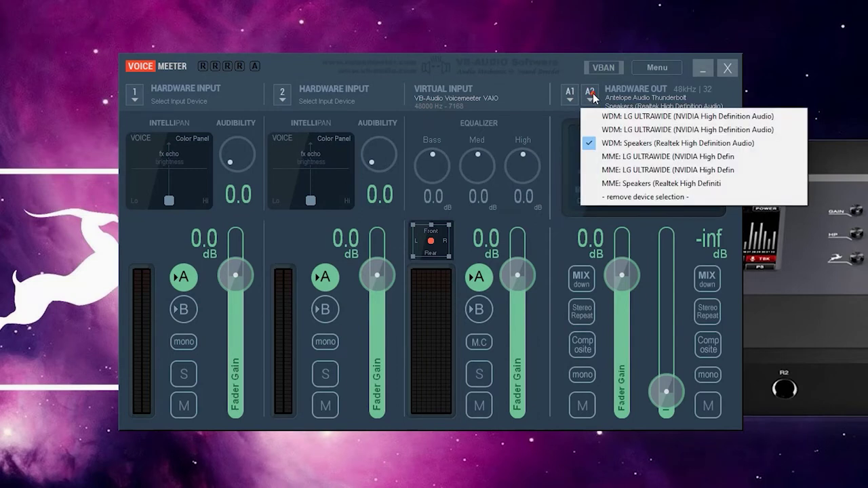
left_click(618, 197)
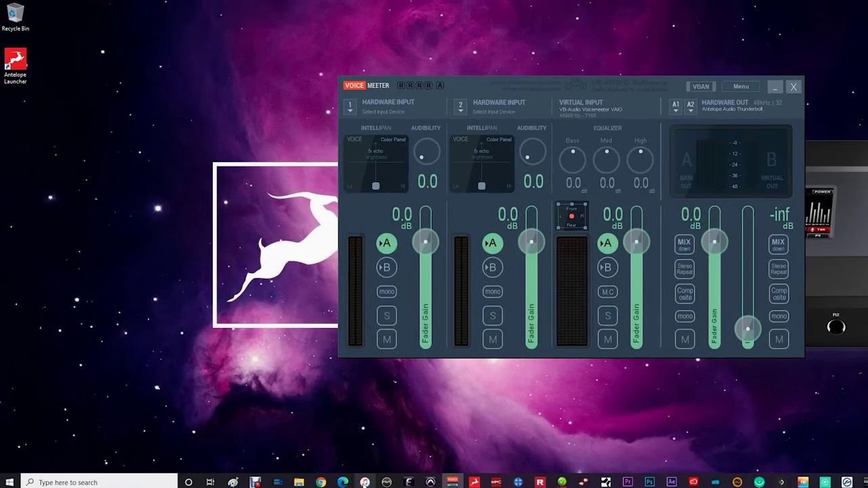
Step: Play Funkystyle in iTunes and bring VoiceMeeter forward to watch its output meter
left_click(365, 482)
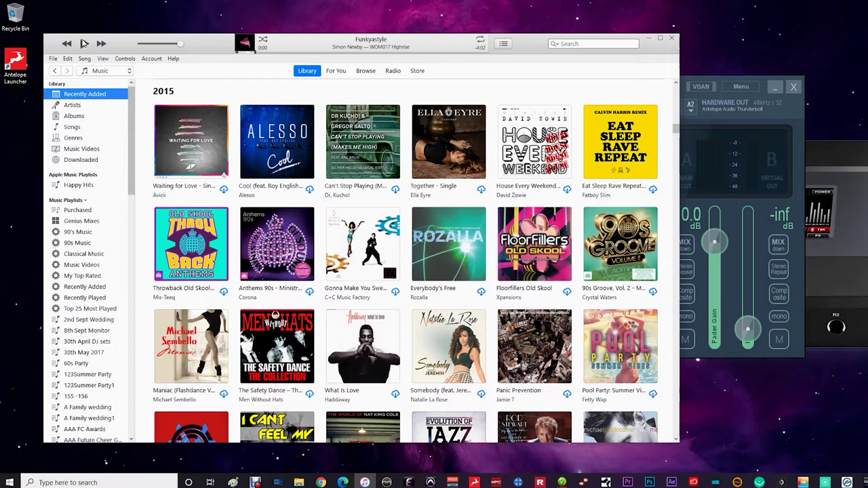
left_click(84, 44)
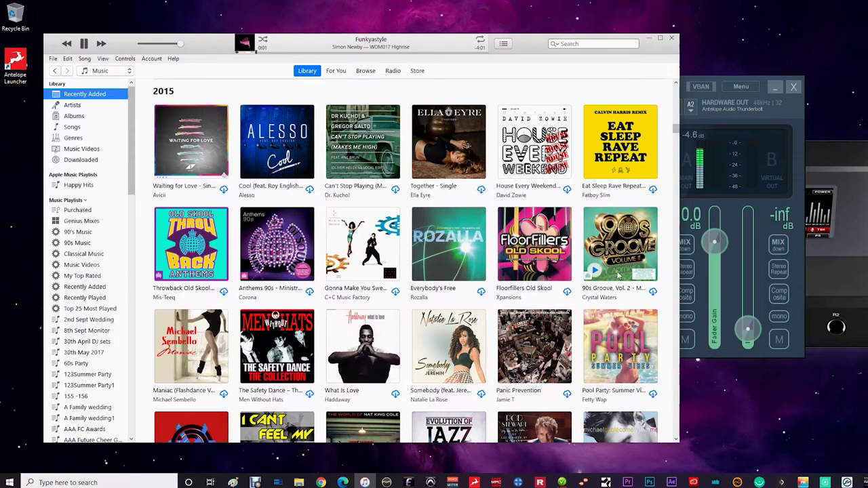
left_click(731, 207)
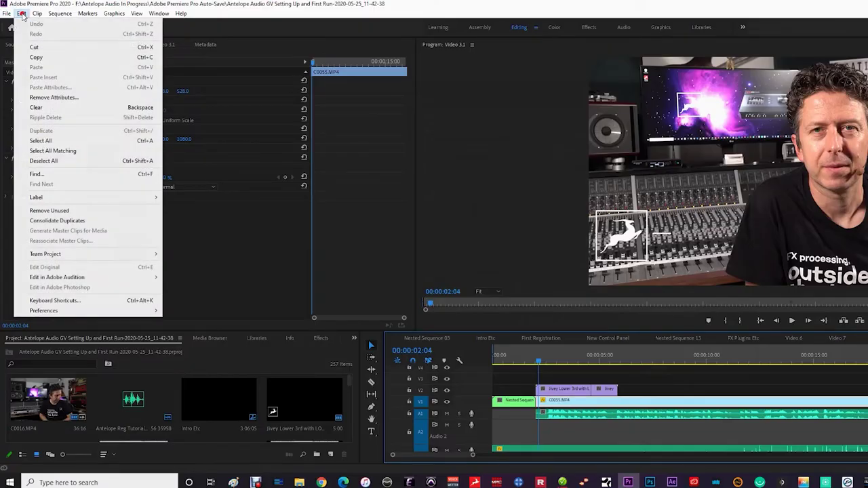
Step: Set Premiere Pro's Audio Hardware device to Voicemeeter Virtual ASIO and accept the warning
left_click(22, 13)
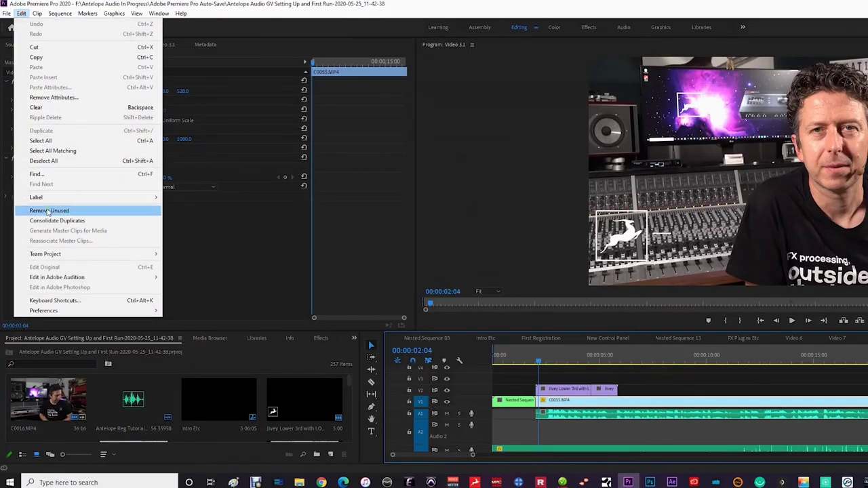
mouse_move(68, 311)
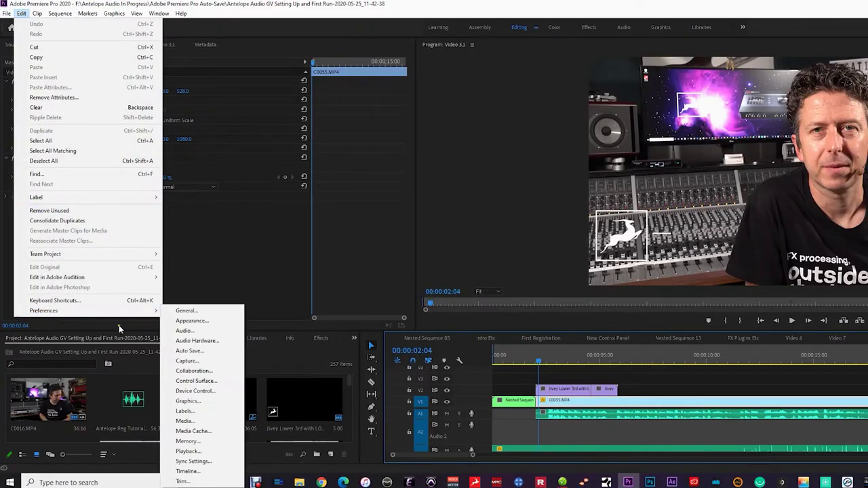
left_click(204, 341)
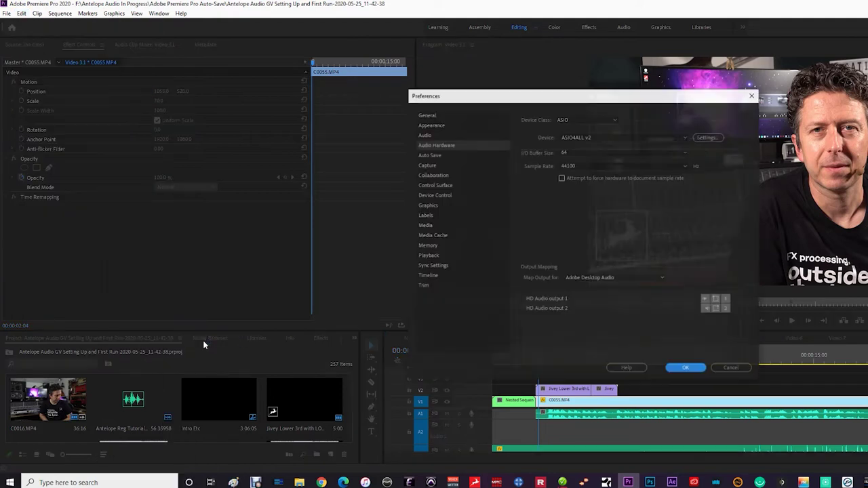
left_click(588, 138)
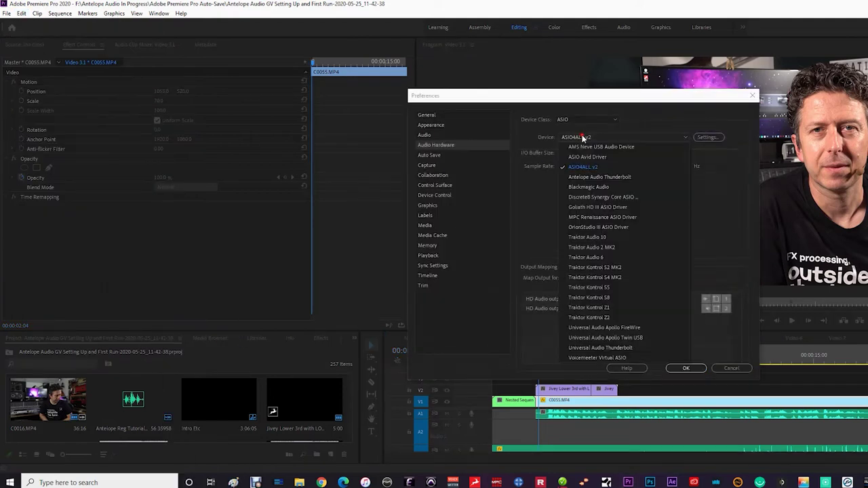
left_click(599, 359)
left_click(620, 261)
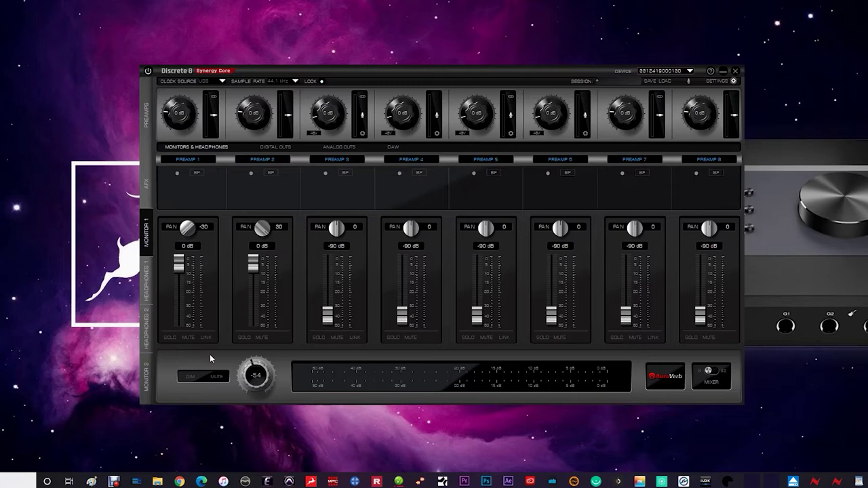
Step: Raise DAW channels 1 and 2 to 0 dB in the expanded mixer, then expand the Headphones 1 mix
left_click(709, 372)
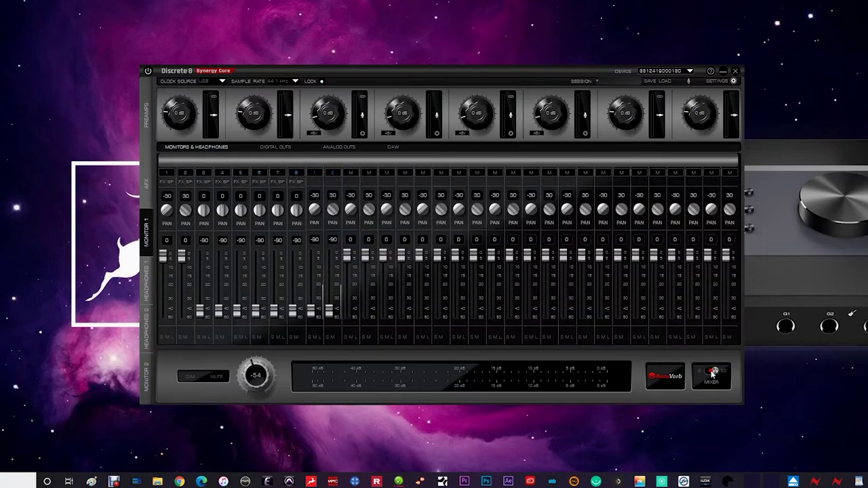
left_click_drag(312, 312, 319, 209)
left_click_drag(333, 316, 347, 213)
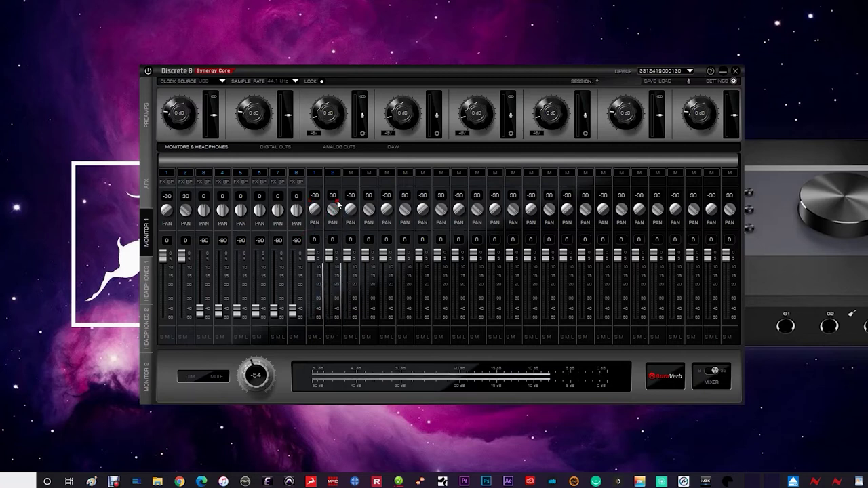
left_click(146, 279)
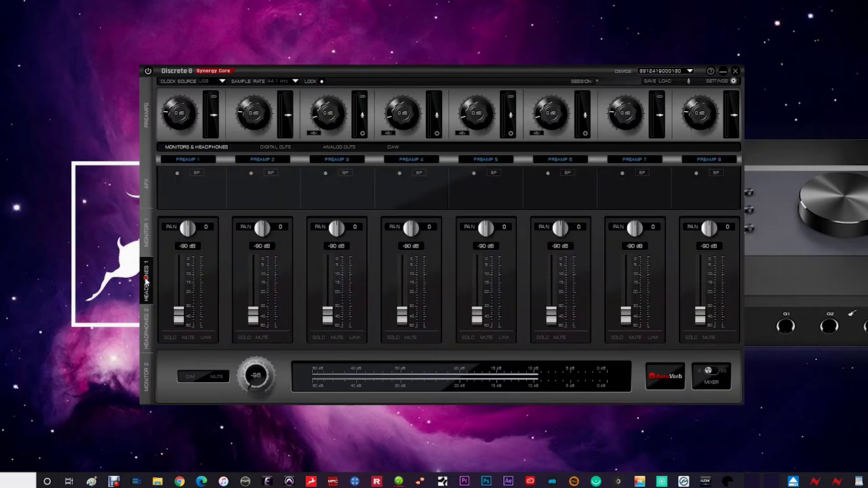
left_click(713, 372)
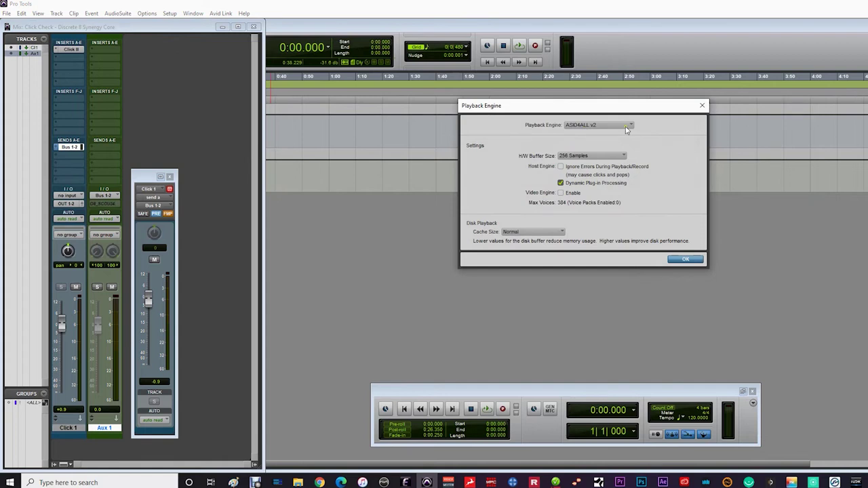
Step: Choose Antelope Audio Thunderbolt as the playback engine, saving and closing the session
left_click(623, 128)
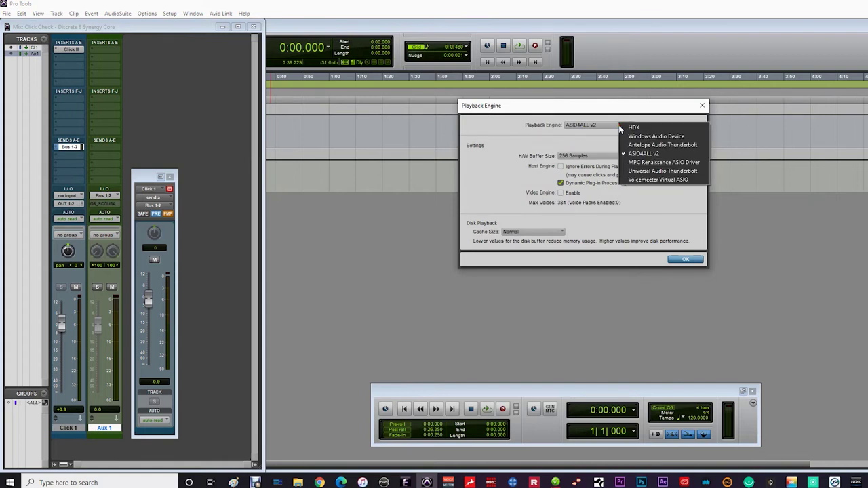
left_click(638, 146)
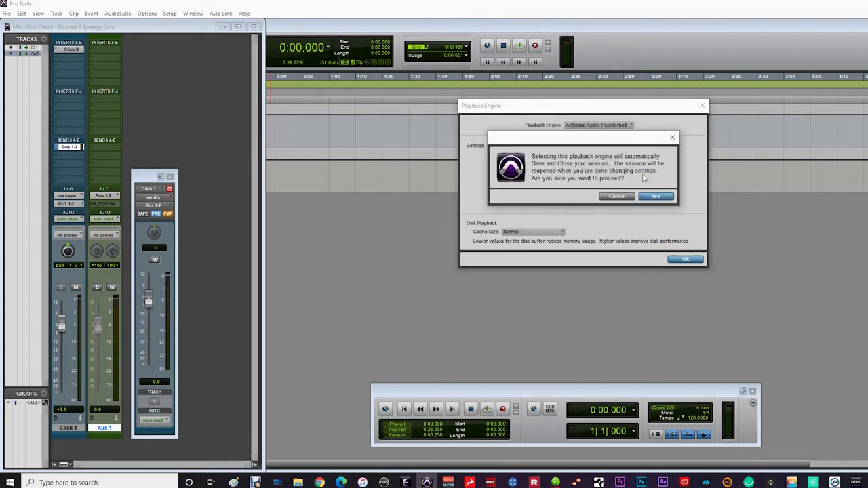
left_click(651, 197)
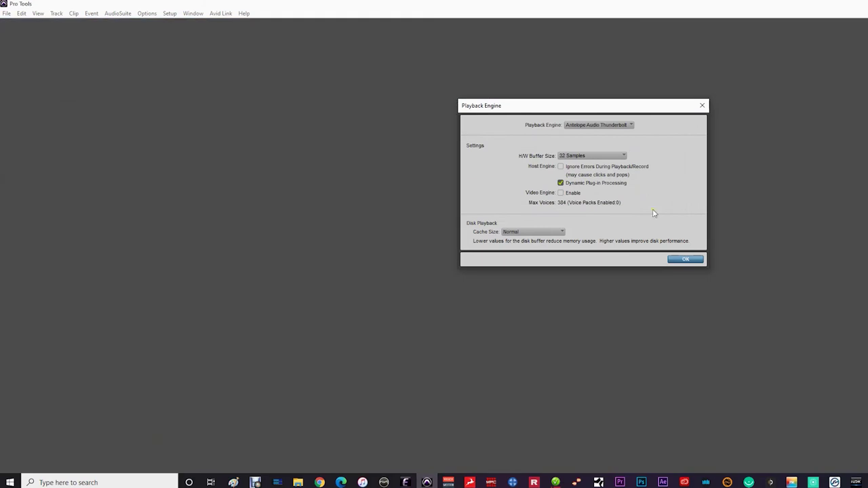
left_click(680, 261)
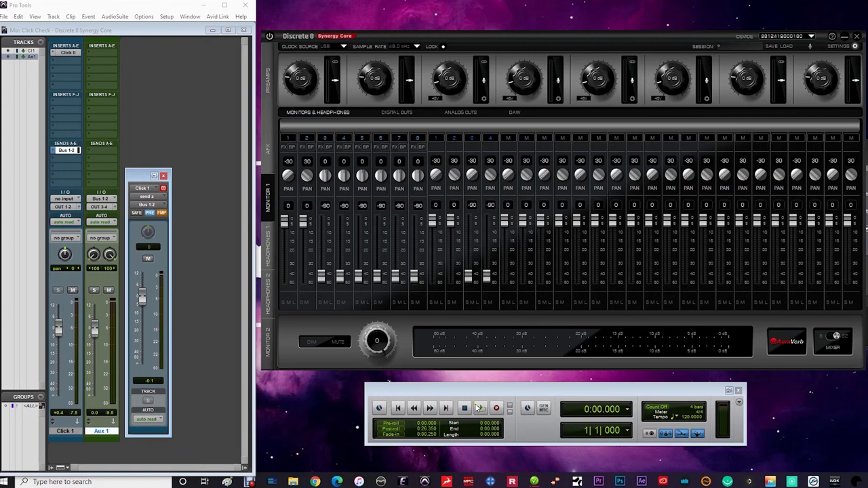
Step: Play the session, lower the Click 1 volume, then lower its Headphones 1 send level
left_click(479, 407)
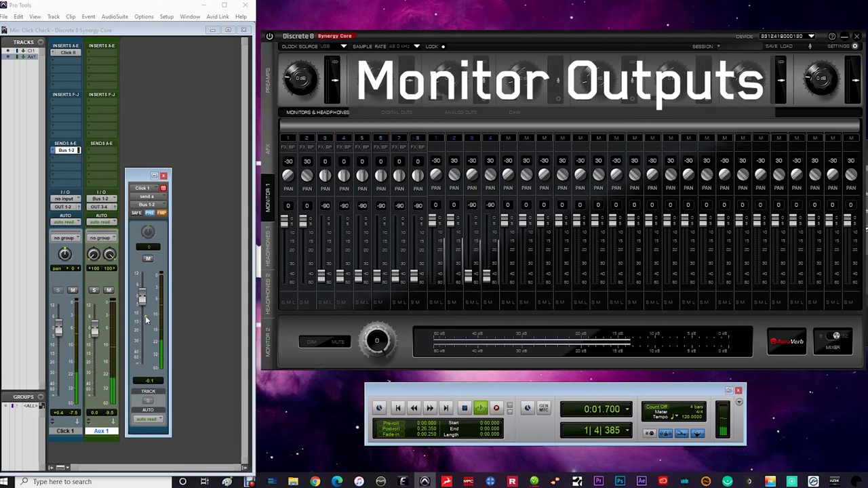
mouse_move(58, 329)
left_mouse_down()
mouse_move(60, 397)
mouse_move(71, 407)
mouse_move(68, 329)
left_mouse_up()
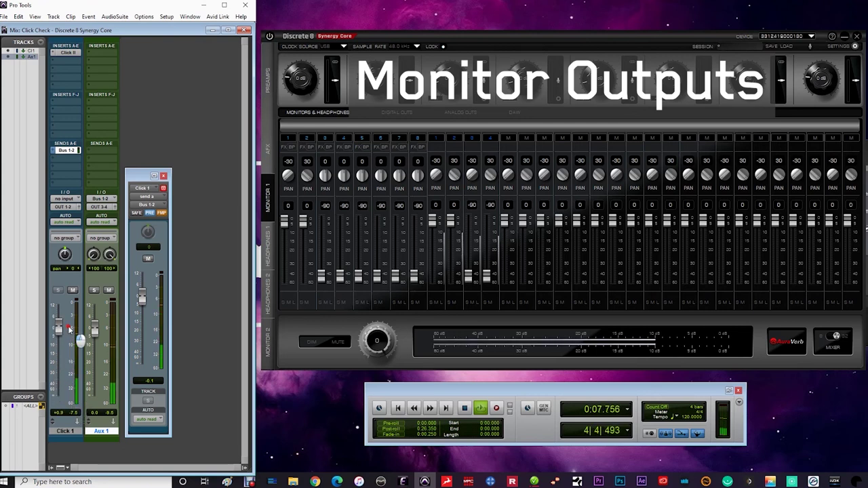
left_click(267, 245)
mouse_move(142, 297)
left_mouse_down()
mouse_move(148, 374)
mouse_move(143, 296)
left_mouse_up()
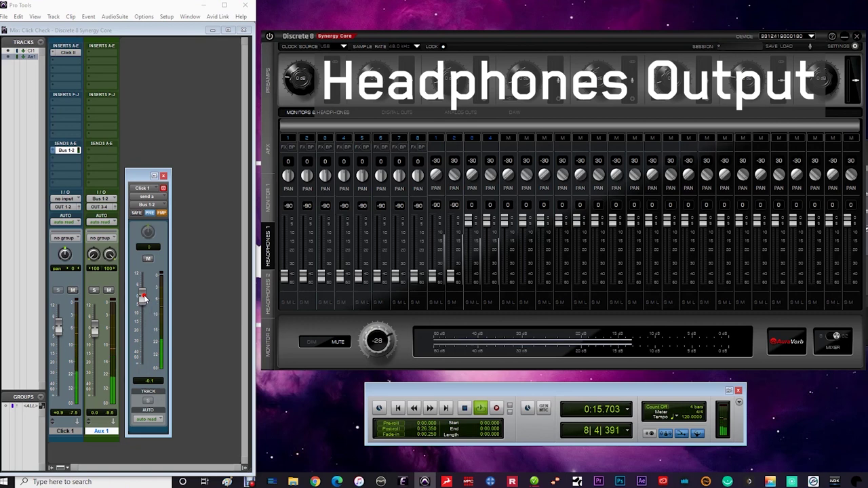